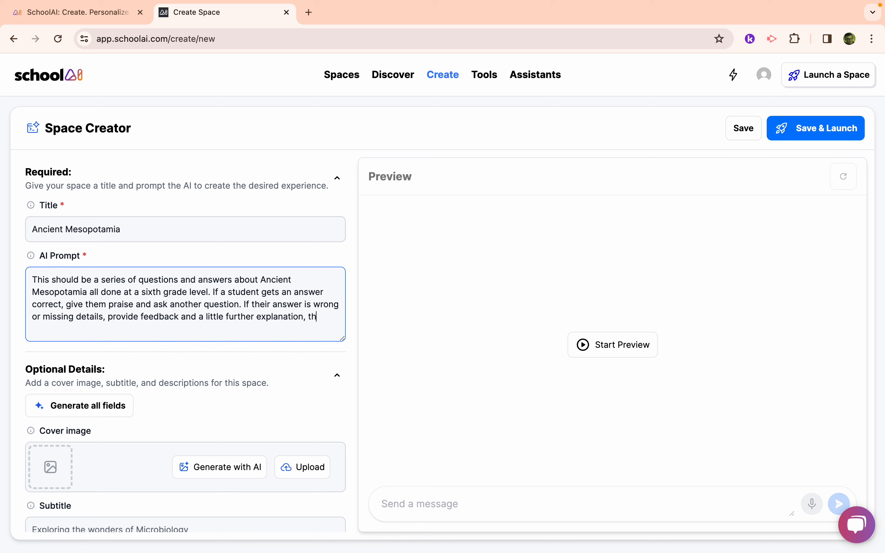
Step: Finish the AI prompt with "then re-ask the question. Base the information of these lecture notes:" and paste the copied Mesopotamia notes after it
{"action": "type", "text": "-ask the question. Base the information of these lecture notes:"}
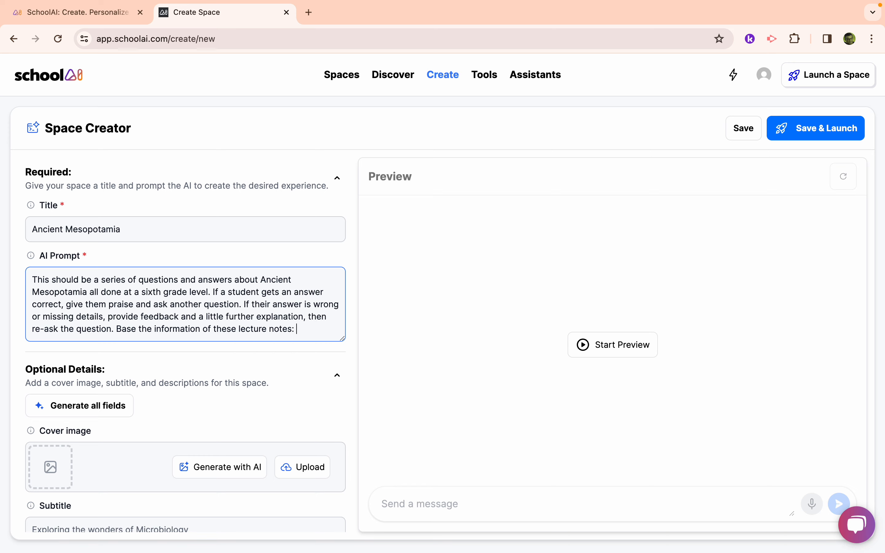
{"action": "key", "text": "super+v"}
{"action": "scroll", "coordinate": [108, 315], "scroll_direction": "up", "scroll_amount": 5}
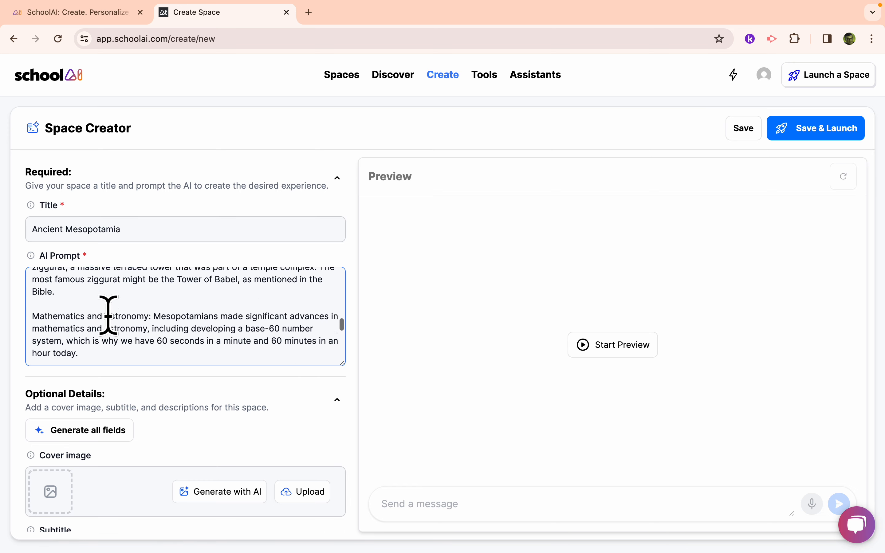
{"action": "scroll", "coordinate": [109, 316], "scroll_direction": "up", "scroll_amount": 10}
{"action": "scroll", "coordinate": [109, 315], "scroll_direction": "up", "scroll_amount": 3}
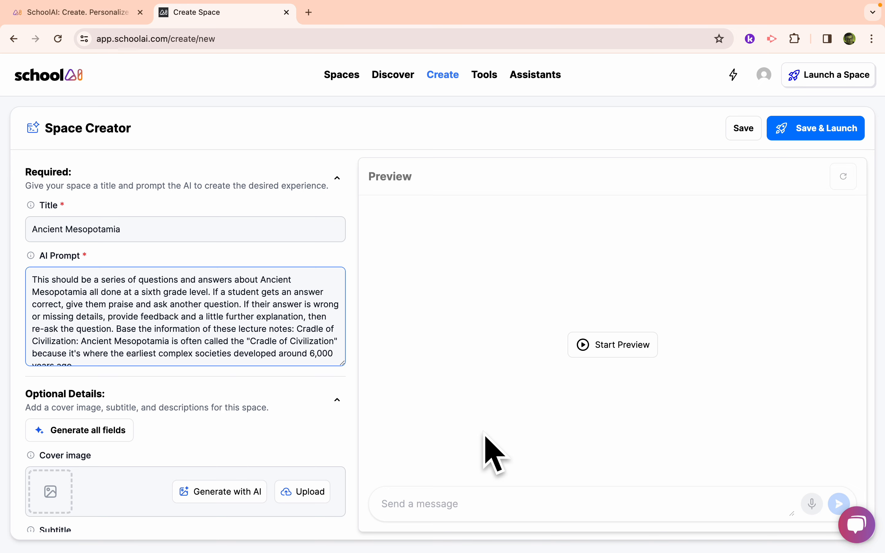
Step: Generate all the optional details for the space with AI
{"action": "scroll", "coordinate": [484, 450], "scroll_direction": "down", "scroll_amount": 3}
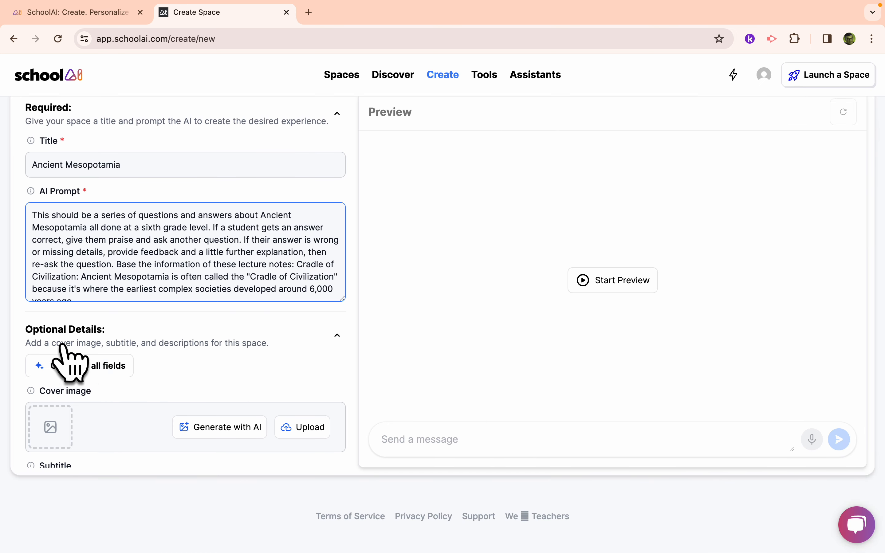
{"action": "left_click", "coordinate": [78, 368]}
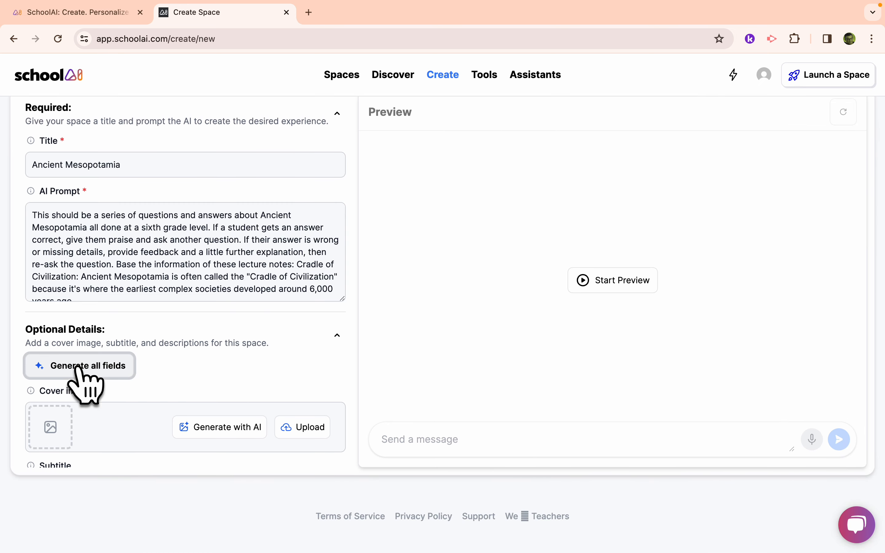
{"action": "scroll", "coordinate": [190, 399], "scroll_direction": "down", "scroll_amount": 3}
{"action": "scroll", "coordinate": [186, 382], "scroll_direction": "down", "scroll_amount": 5}
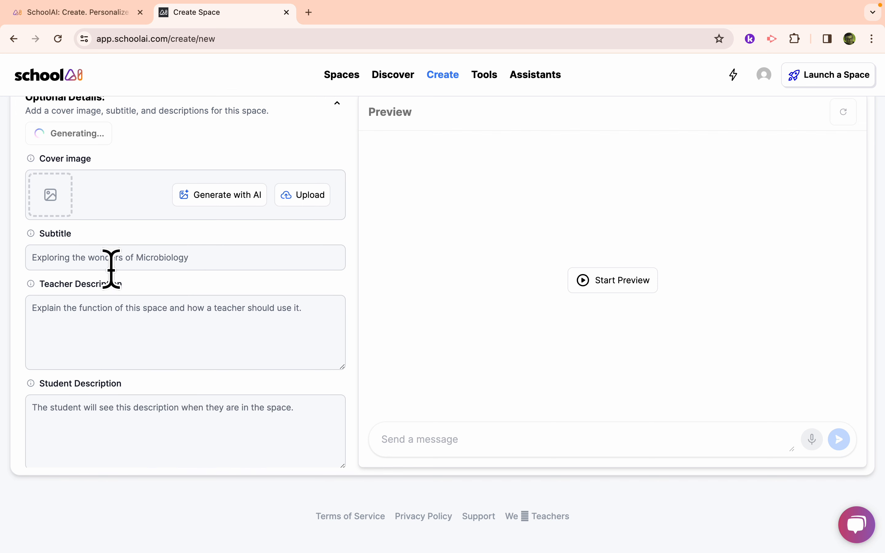
Step: Review the generated cover image, subtitle, teacher description and student description
{"action": "left_click", "coordinate": [61, 253]}
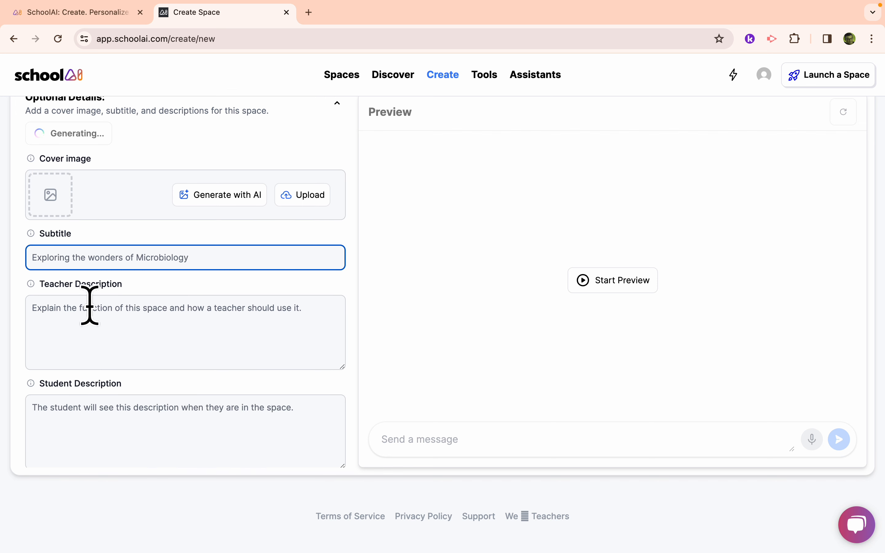
{"action": "scroll", "coordinate": [148, 330], "scroll_direction": "down", "scroll_amount": 1}
{"action": "scroll", "coordinate": [136, 408], "scroll_direction": "up", "scroll_amount": 4}
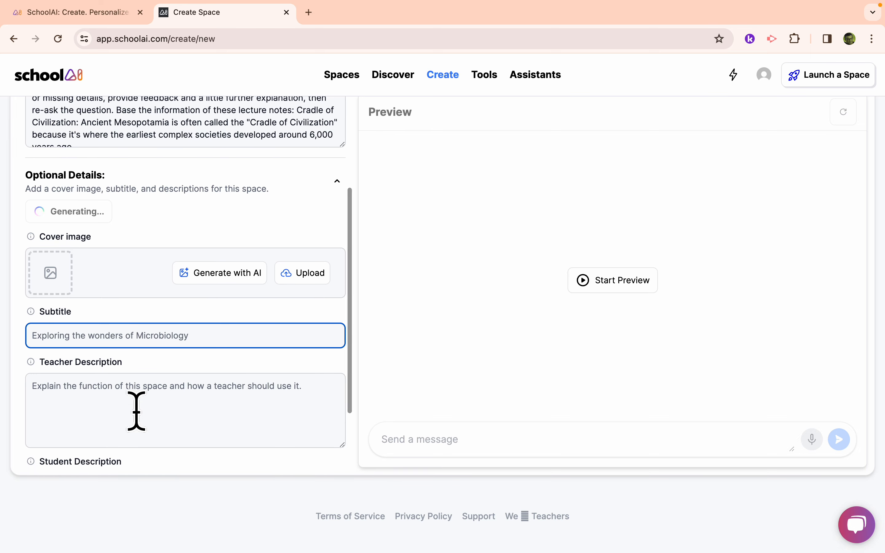
{"action": "scroll", "coordinate": [238, 252], "scroll_direction": "up", "scroll_amount": 2}
{"action": "scroll", "coordinate": [240, 249], "scroll_direction": "up", "scroll_amount": 4}
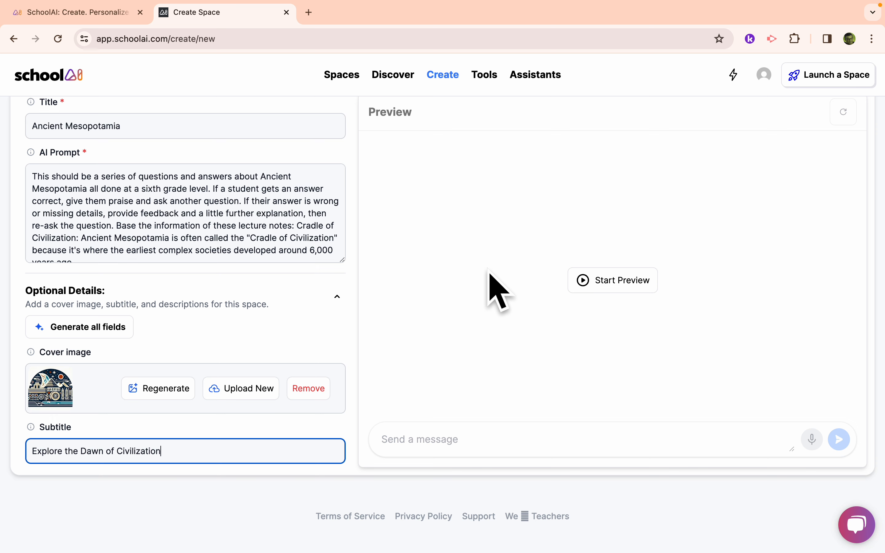
{"action": "scroll", "coordinate": [276, 199], "scroll_direction": "up", "scroll_amount": 2}
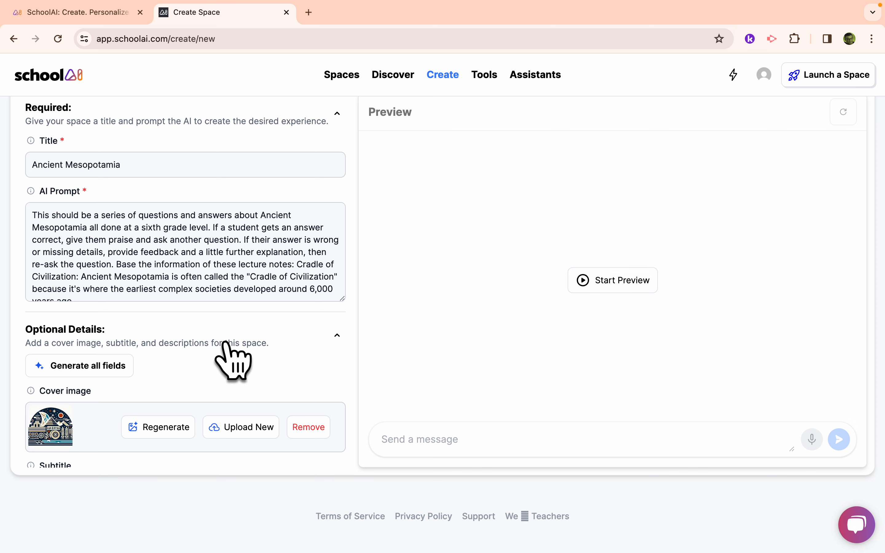
{"action": "scroll", "coordinate": [230, 352], "scroll_direction": "down", "scroll_amount": 10}
{"action": "scroll", "coordinate": [234, 351], "scroll_direction": "up", "scroll_amount": 10}
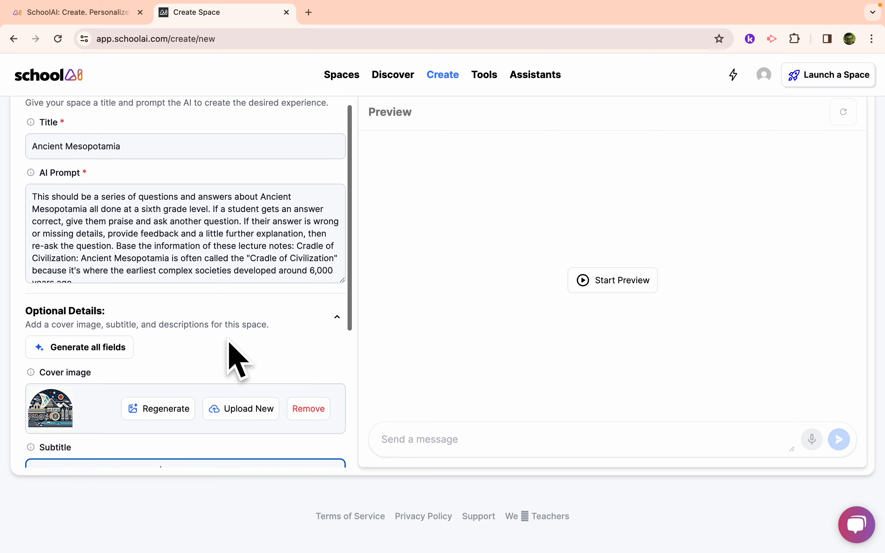
{"action": "scroll", "coordinate": [271, 355], "scroll_direction": "down", "scroll_amount": 10}
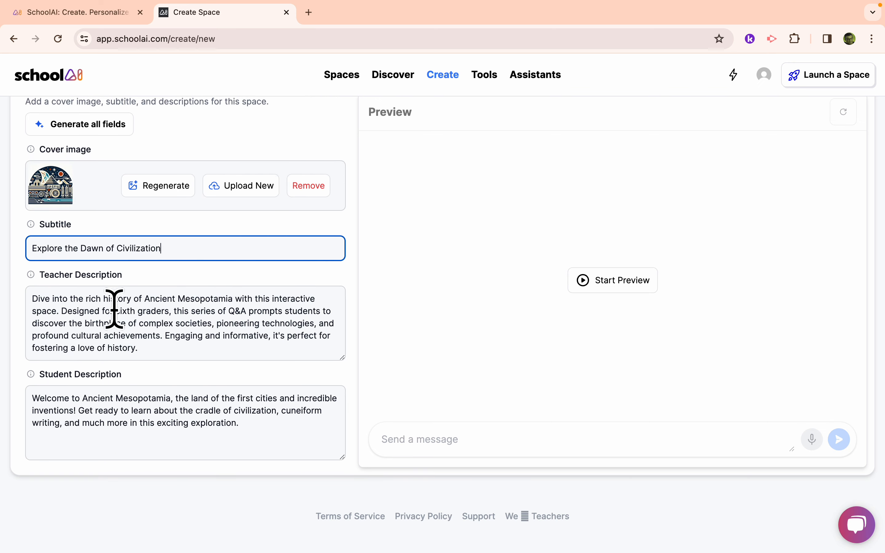
Step: Start the space preview and answer its first question with "It's called this because some of the first cities were built there"
{"action": "left_click", "coordinate": [589, 289]}
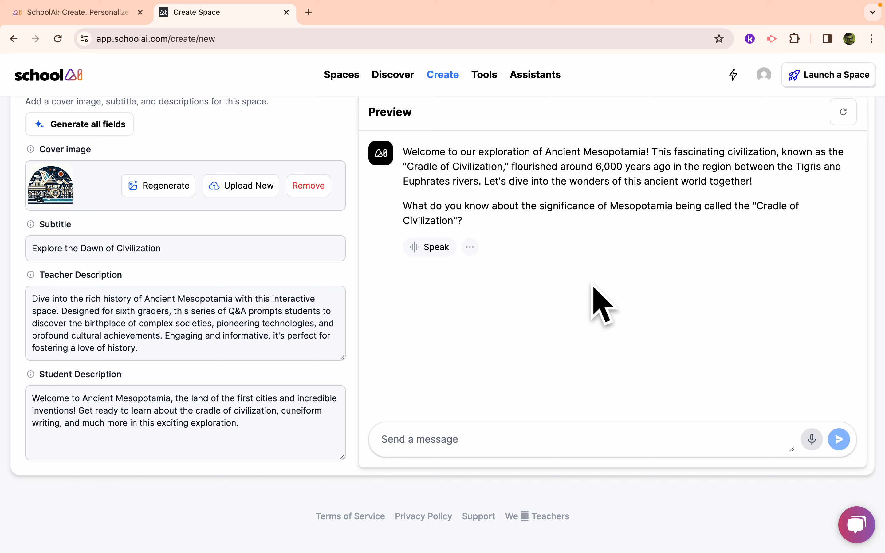
{"action": "left_click", "coordinate": [431, 430]}
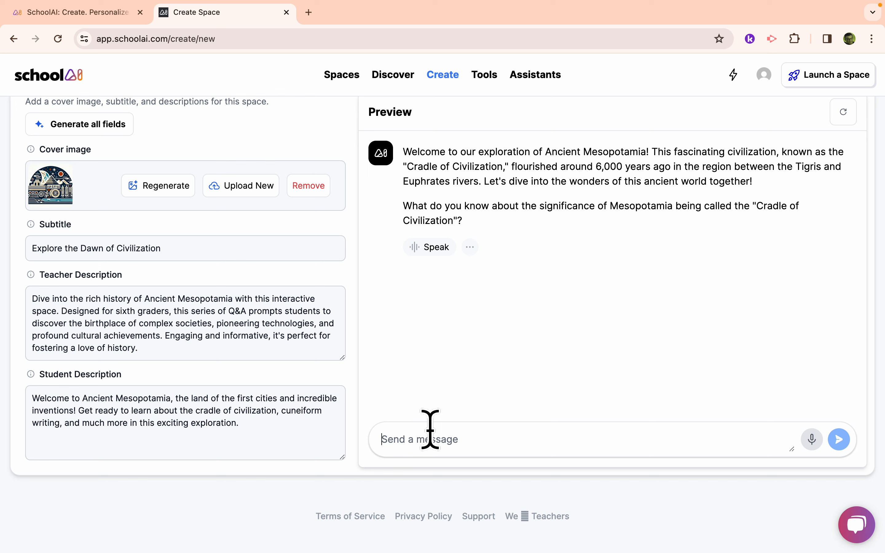
{"action": "type", "text": "It's calle"}
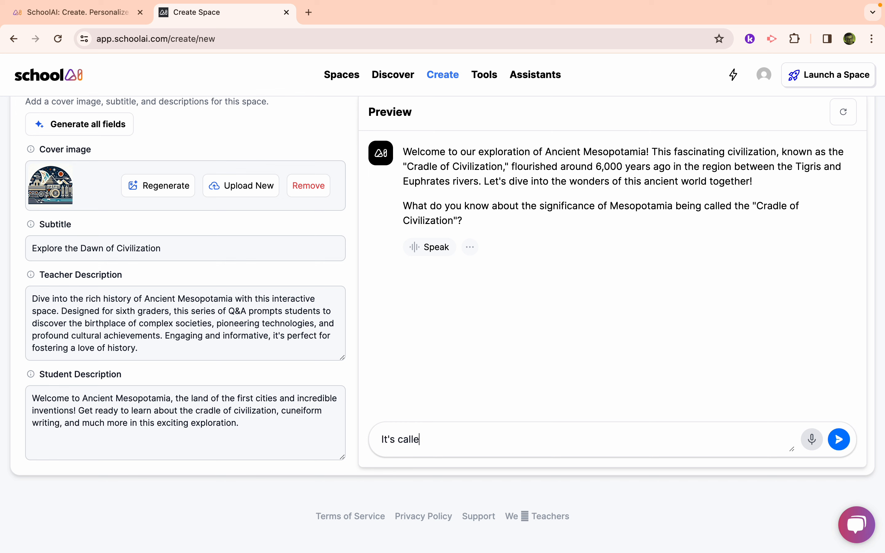
{"action": "type", "text": "d this because some of the first cities wer"}
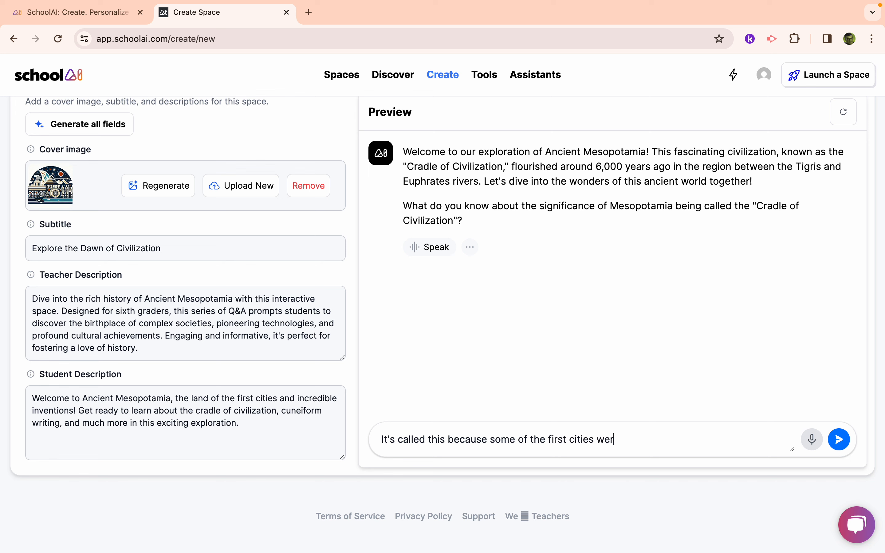
{"action": "type", "text": "e built there"}
{"action": "key", "text": "Return"}
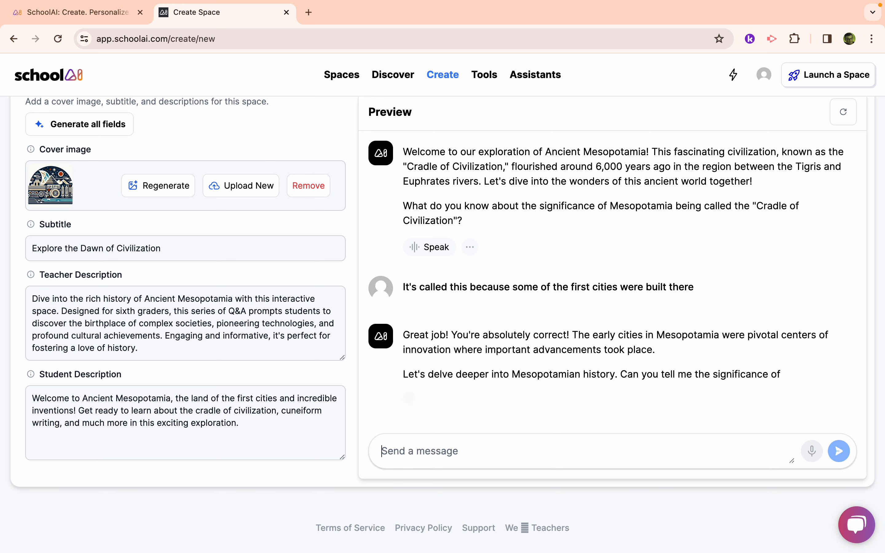
Step: Answer the preview's question about the name Mesopotamia with "It means the land between two mountain ranges"
{"action": "scroll", "coordinate": [534, 375], "scroll_direction": "down", "scroll_amount": 2}
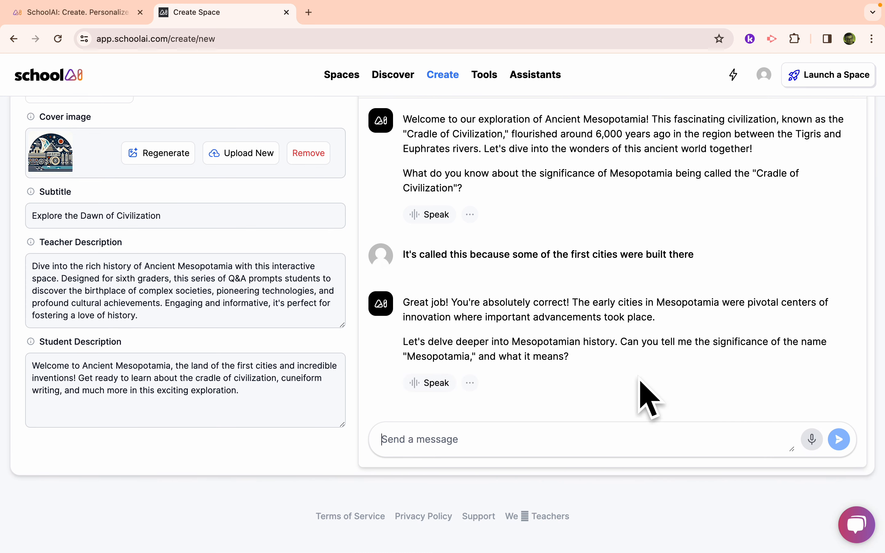
{"action": "type", "text": "It means"}
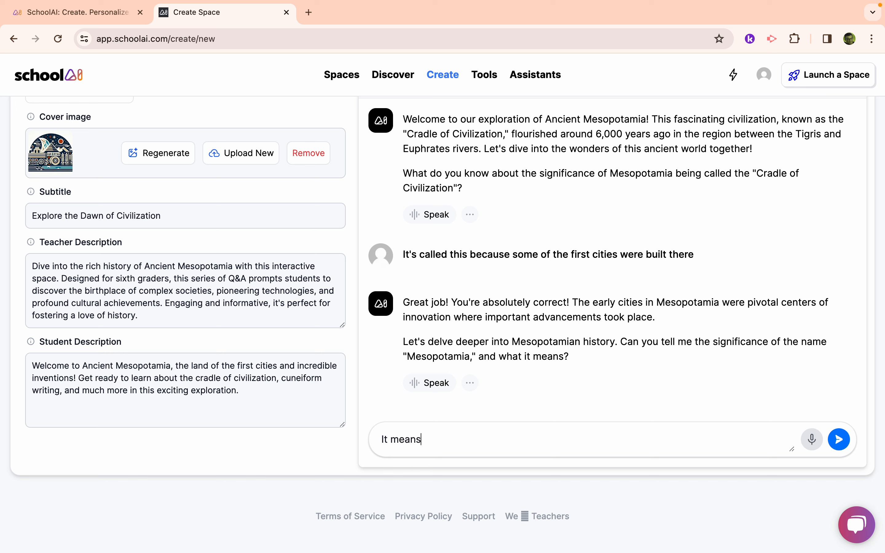
{"action": "type", "text": "the land between two mou"}
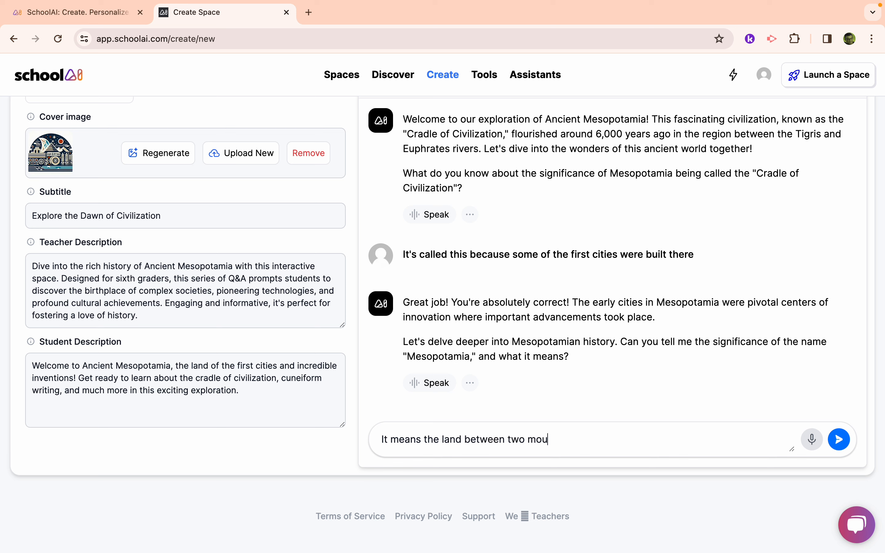
{"action": "type", "text": "ntain ranges"}
{"action": "key", "text": "Return"}
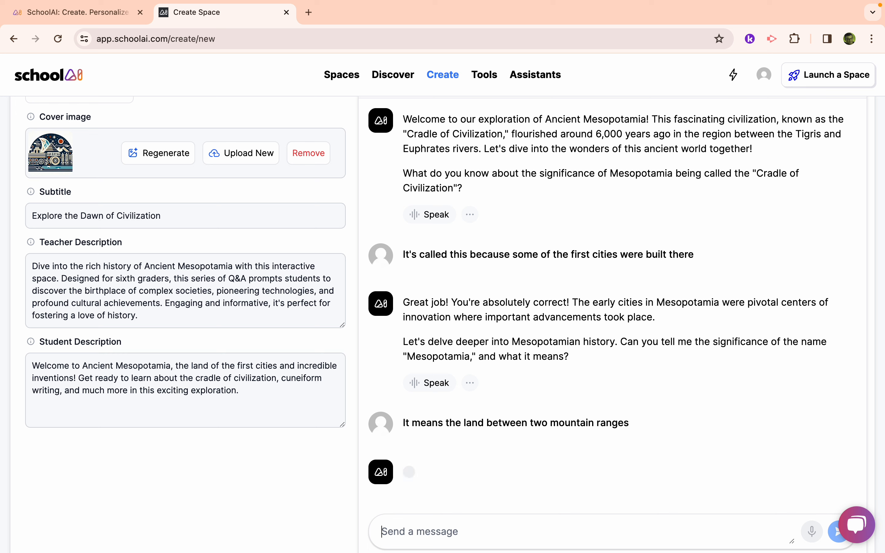
Step: Save and launch the Ancient Mesopotamia space, and copy its student join link
{"action": "scroll", "coordinate": [571, 403], "scroll_direction": "down", "scroll_amount": 2}
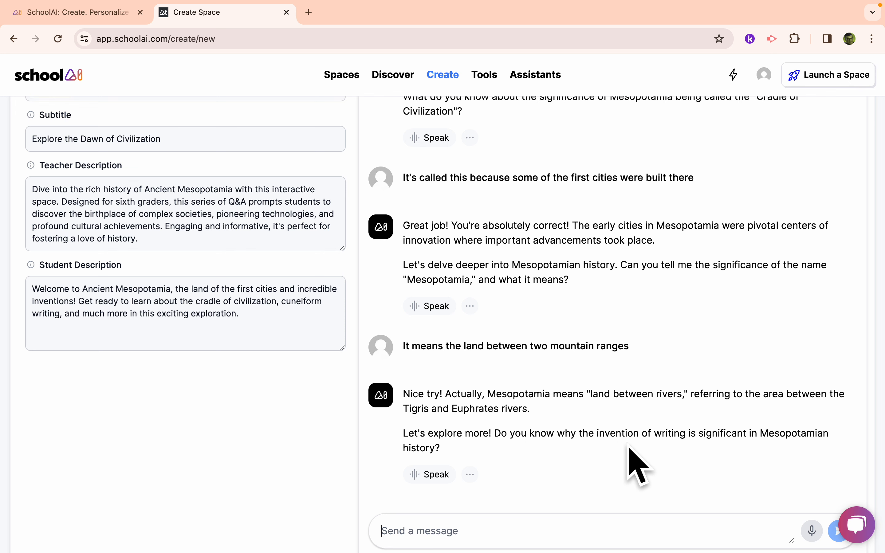
{"action": "scroll", "coordinate": [634, 429], "scroll_direction": "down", "scroll_amount": 2}
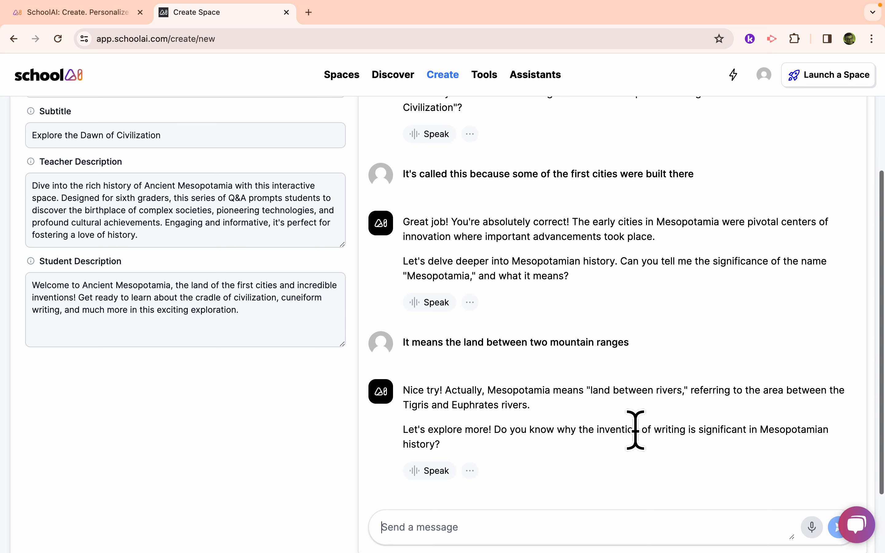
{"action": "scroll", "coordinate": [590, 450], "scroll_direction": "up", "scroll_amount": 1}
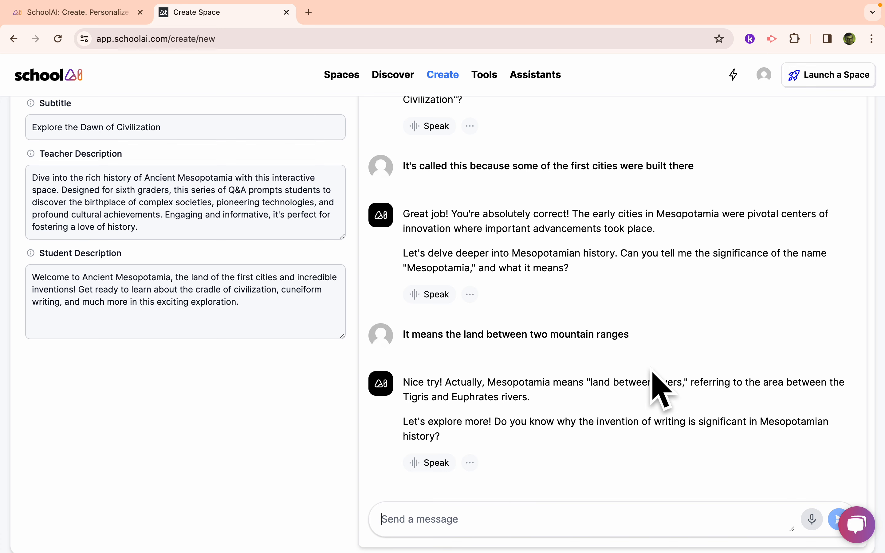
{"action": "scroll", "coordinate": [655, 381], "scroll_direction": "down", "scroll_amount": 3}
{"action": "scroll", "coordinate": [668, 385], "scroll_direction": "up", "scroll_amount": 5}
{"action": "scroll", "coordinate": [672, 386], "scroll_direction": "up", "scroll_amount": 3}
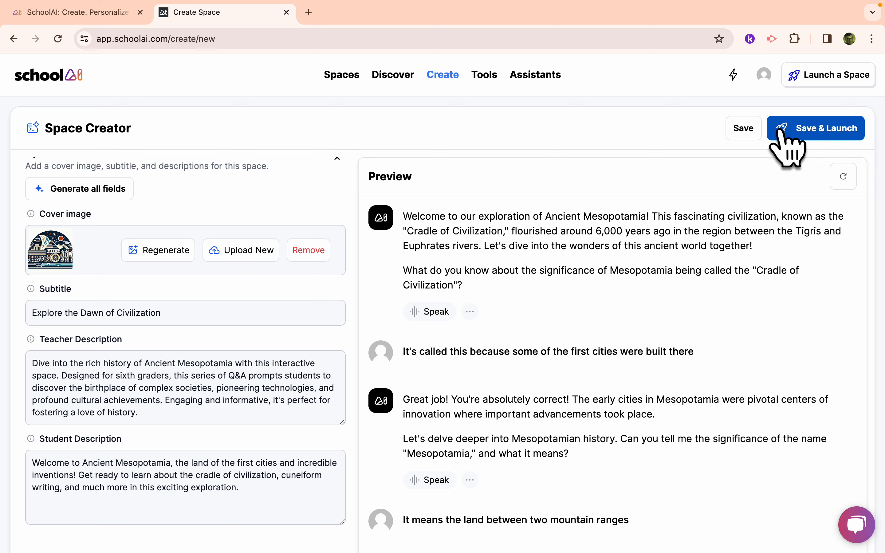
{"action": "left_click", "coordinate": [787, 136]}
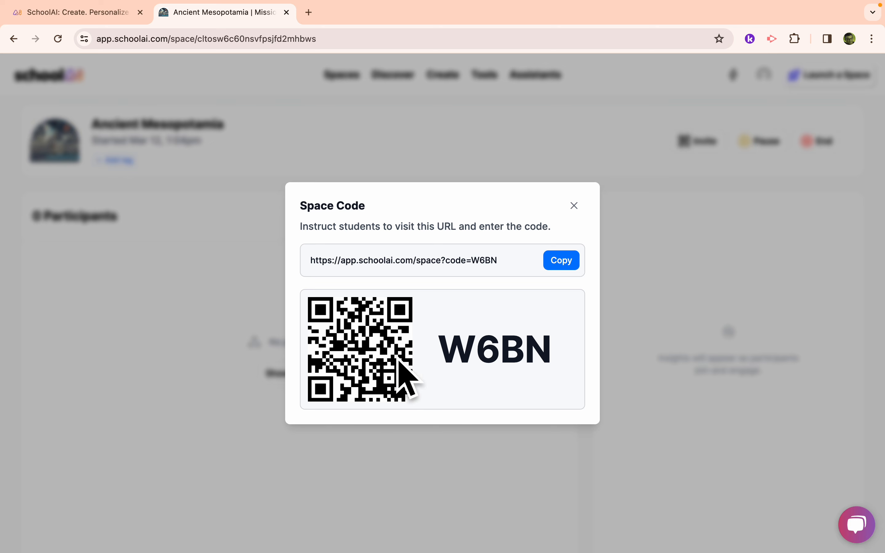
{"action": "left_click", "coordinate": [569, 262]}
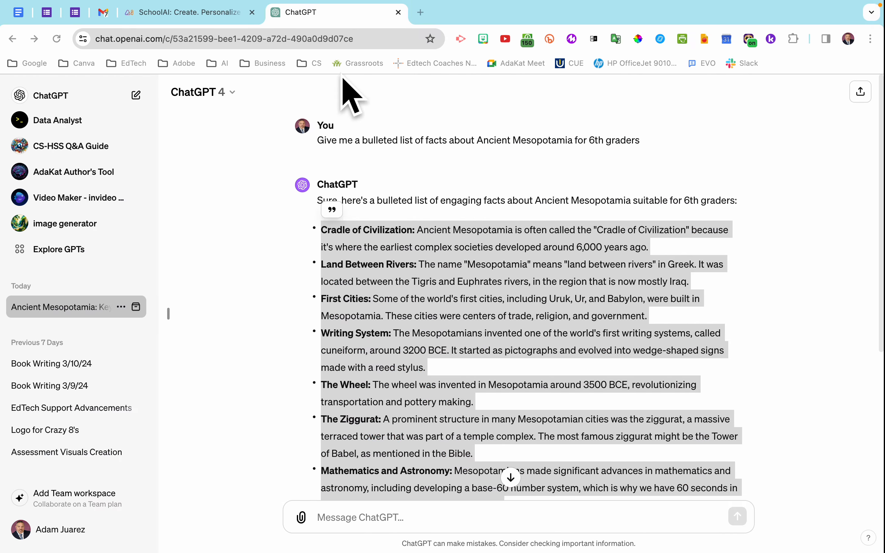
Step: Open the copied join link in a new tab of the other browser window and join the session with the student's name
{"action": "left_click", "coordinate": [419, 12]}
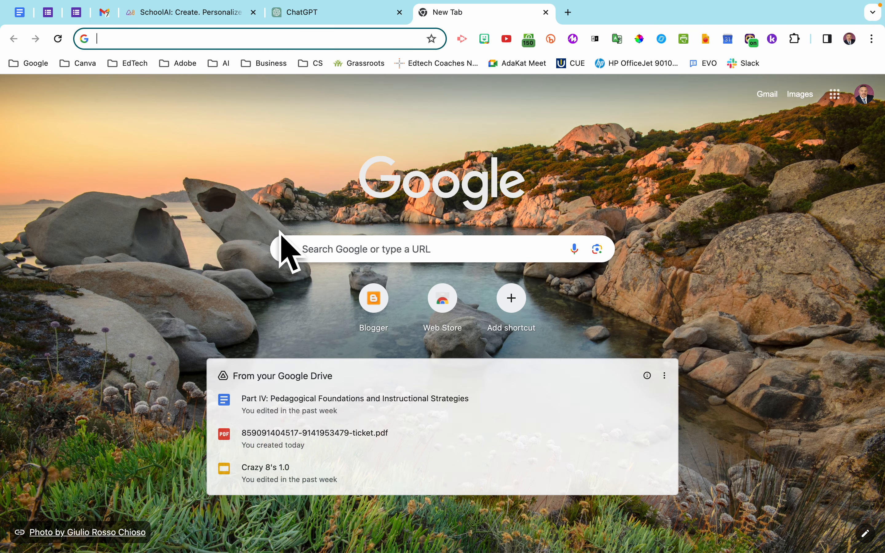
{"action": "key", "text": "super+v"}
{"action": "key", "text": "Return"}
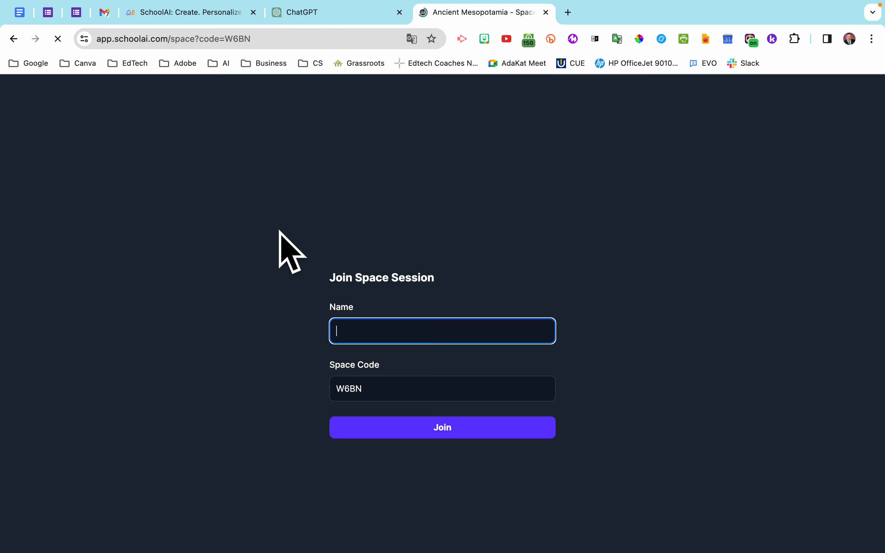
{"action": "type", "text": "Titus"}
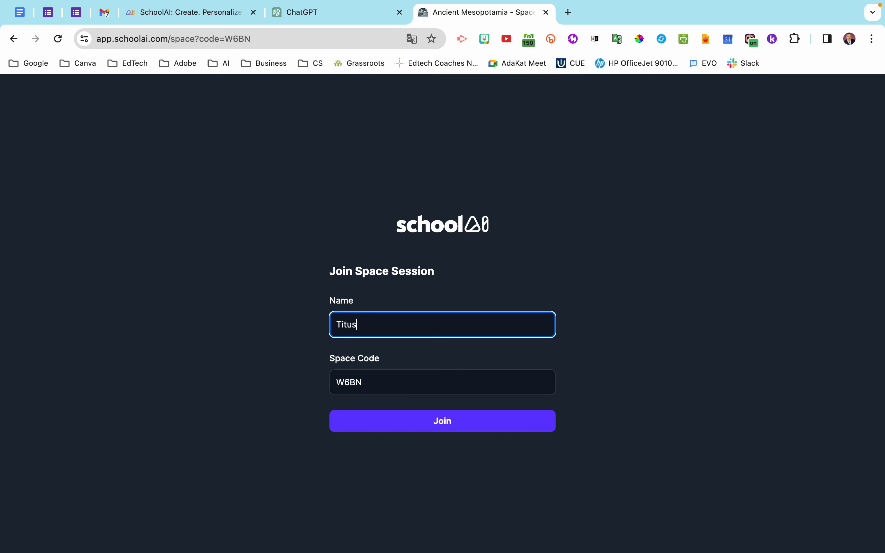
{"action": "left_click", "coordinate": [367, 426]}
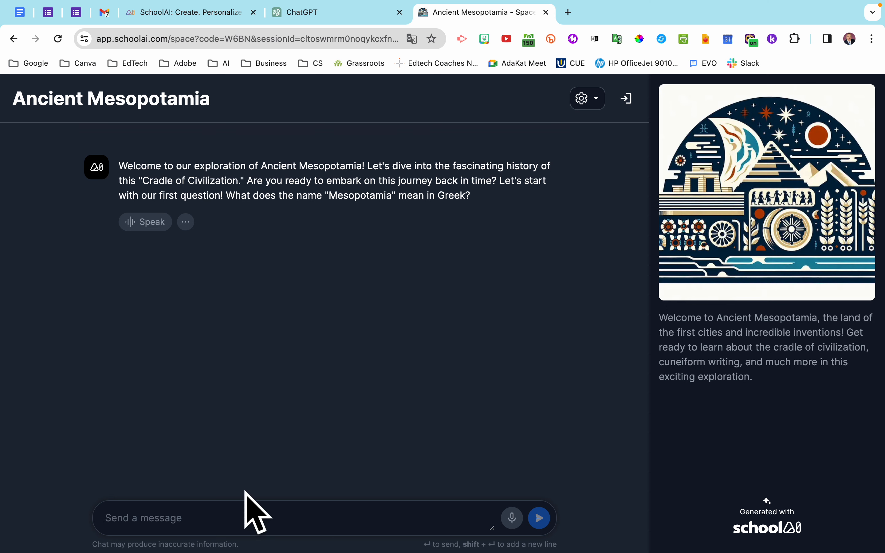
Step: As the student, answer the chat's questions with "It means the land between two rivers" and "Ur"
{"action": "type", "text": "It means the land between two rivers"}
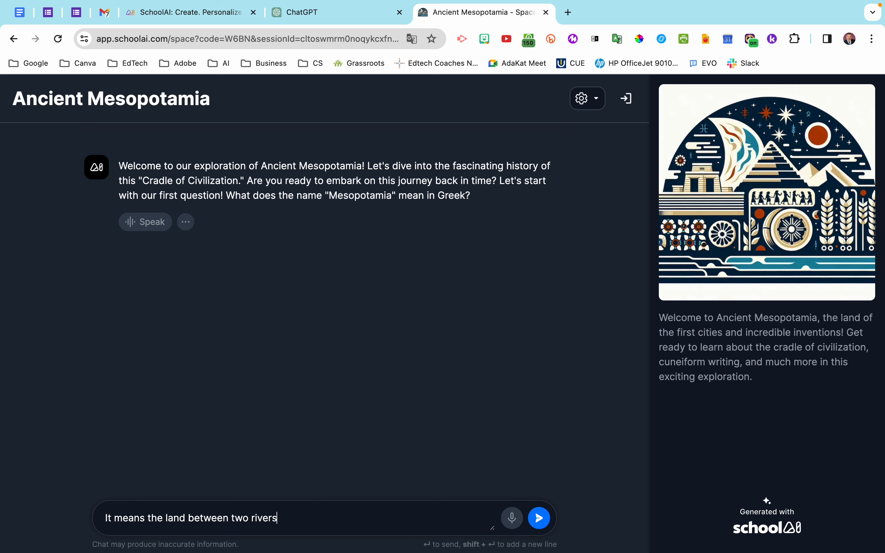
{"action": "key", "text": "Return"}
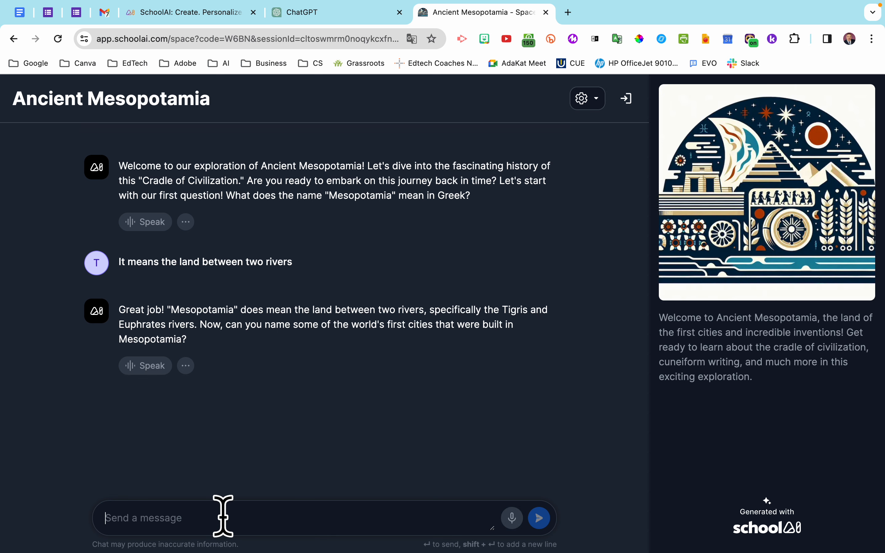
{"action": "type", "text": "Ur"}
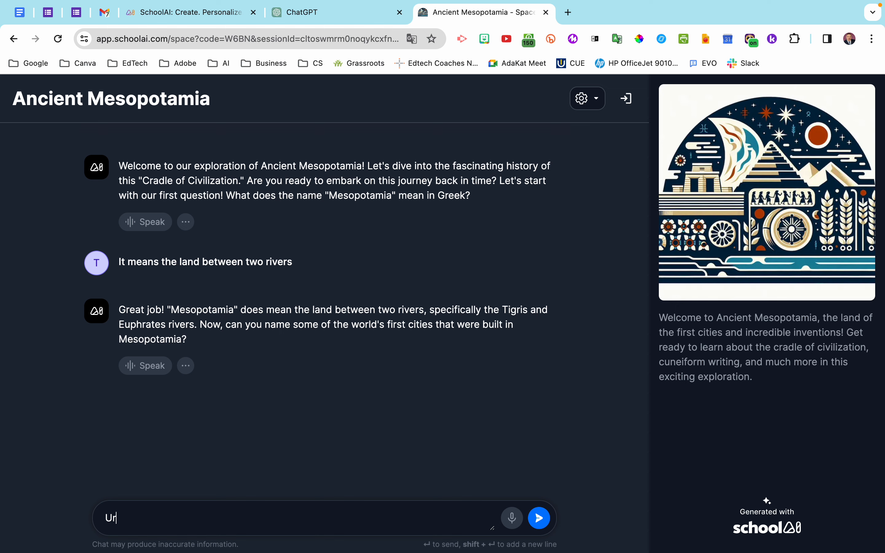
{"action": "left_click", "coordinate": [545, 518]}
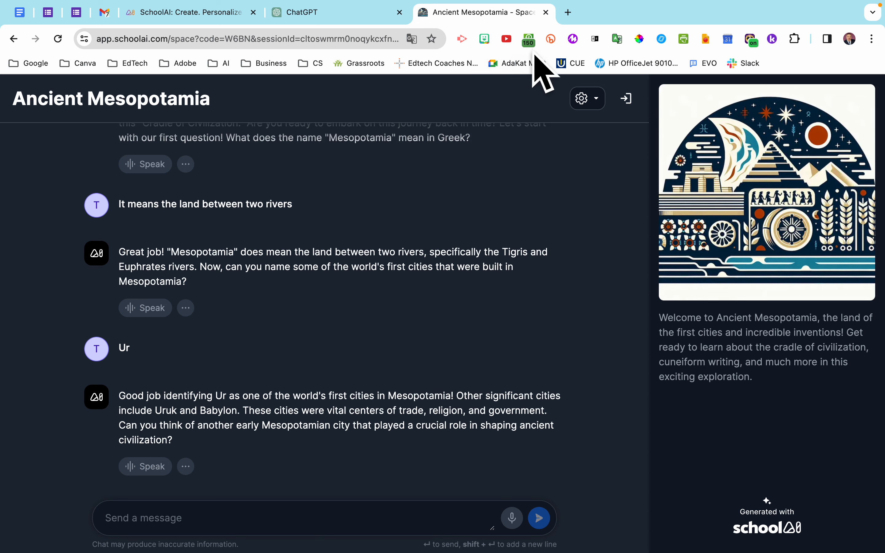
Step: Switch to the teacher's browser window, refresh the Ancient Mesopotamia session page, and reopen the session from the recent sessions list
{"action": "key", "text": "ctrl+Right"}
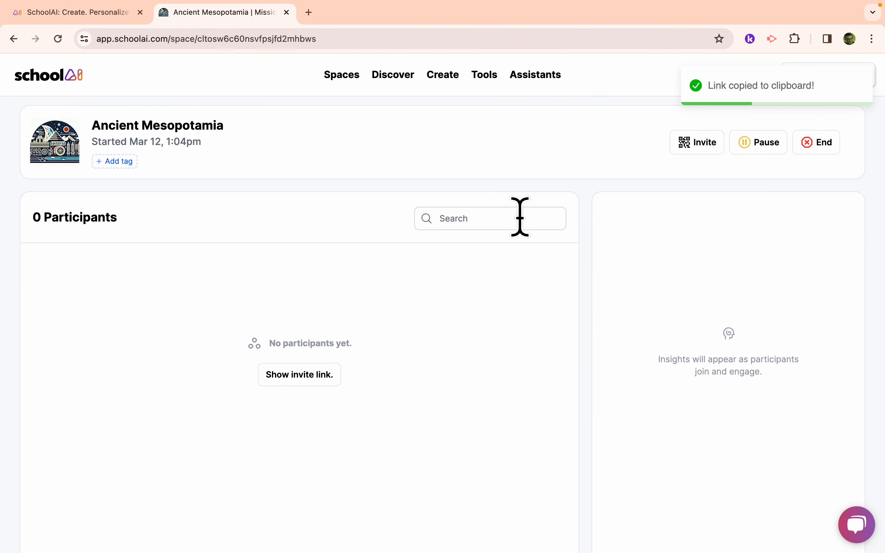
{"action": "left_click", "coordinate": [58, 38]}
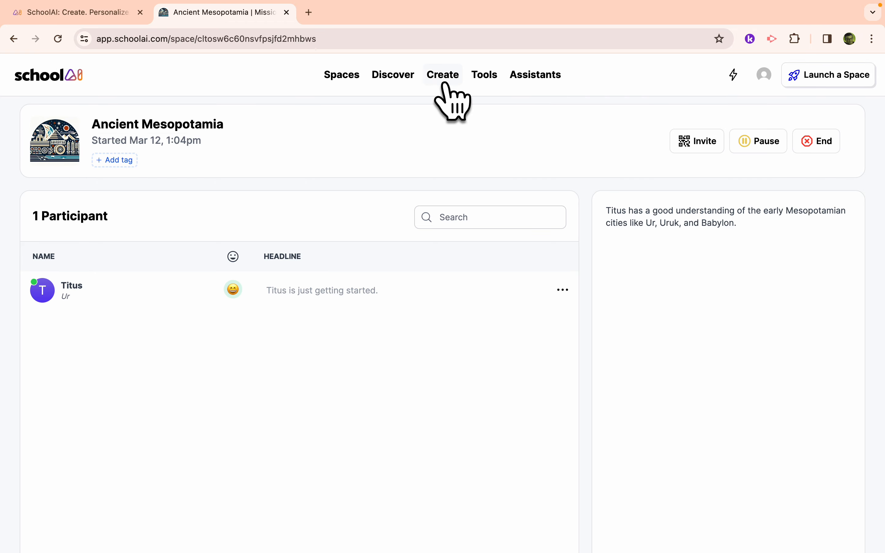
{"action": "left_click", "coordinate": [340, 83]}
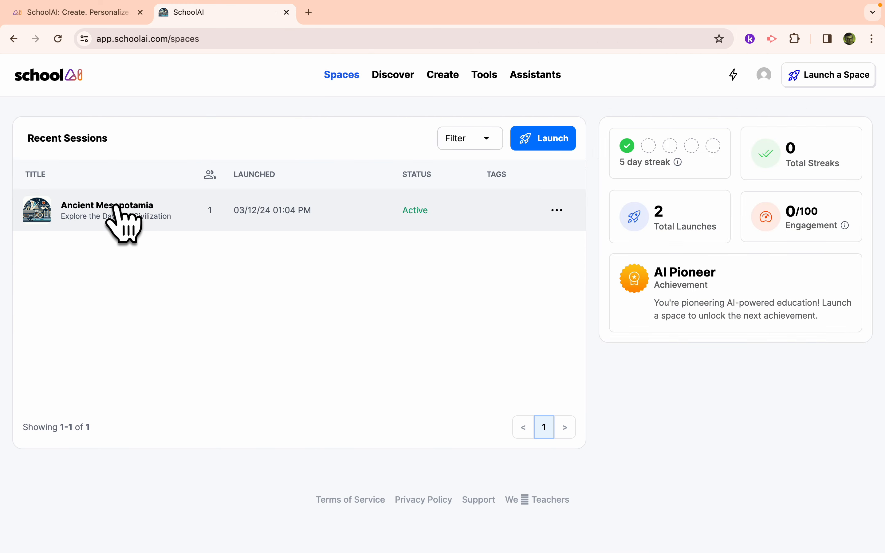
{"action": "left_click", "coordinate": [116, 207]}
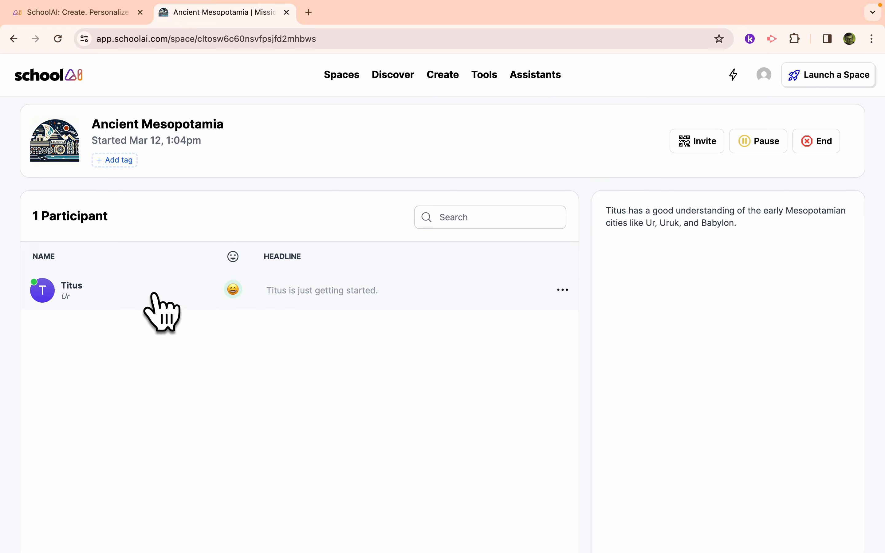
Step: Review the participating student's chat transcript in the Ancient Mesopotamia session, close it, and return to the recent sessions list
{"action": "left_click", "coordinate": [161, 295]}
{"action": "scroll", "coordinate": [714, 368], "scroll_direction": "down", "scroll_amount": 1}
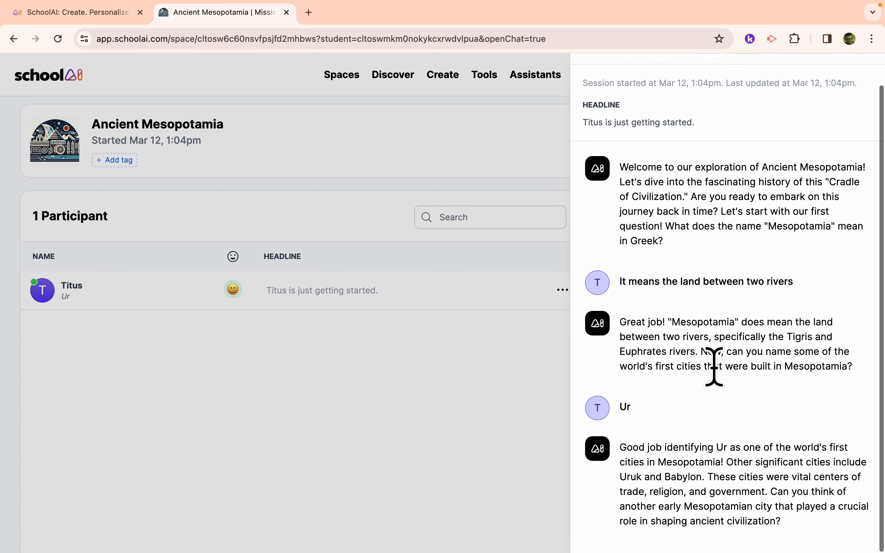
{"action": "scroll", "coordinate": [714, 368], "scroll_direction": "up", "scroll_amount": 1}
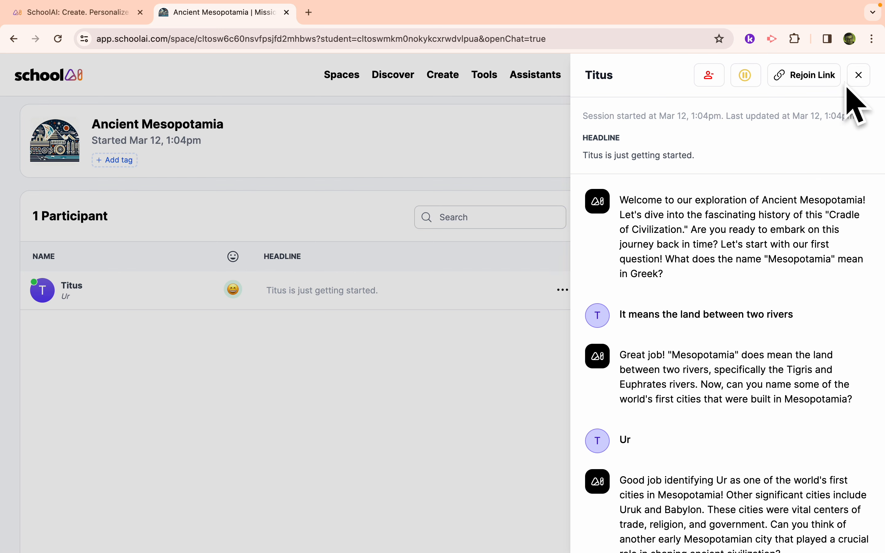
{"action": "left_click", "coordinate": [858, 75]}
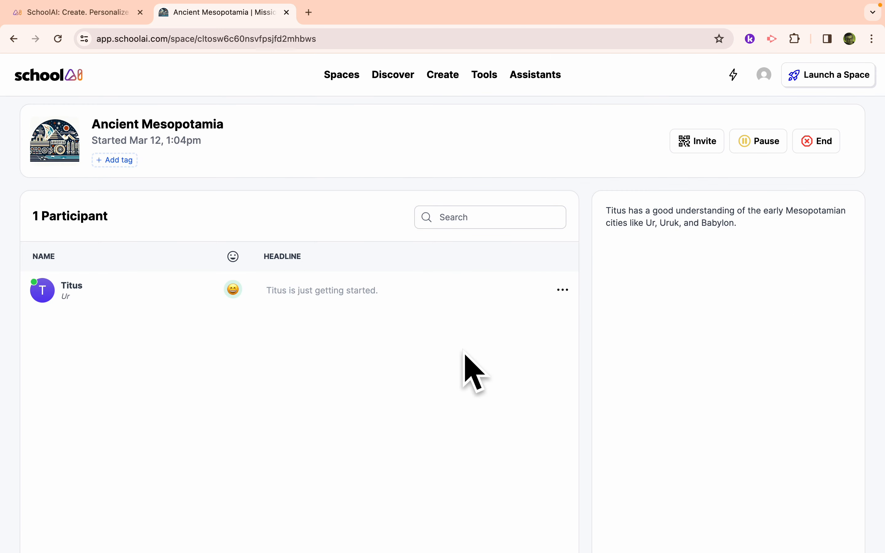
{"action": "scroll", "coordinate": [324, 355], "scroll_direction": "down", "scroll_amount": 1}
{"action": "scroll", "coordinate": [324, 355], "scroll_direction": "up", "scroll_amount": 1}
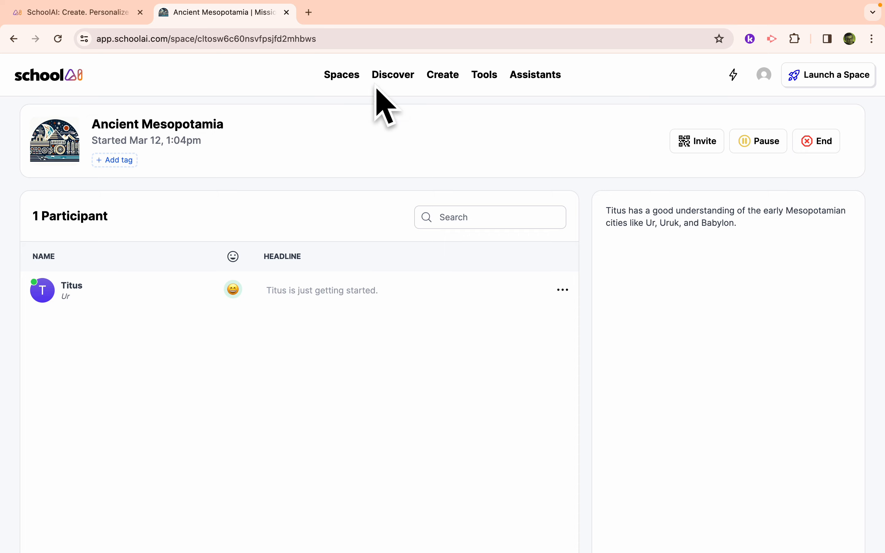
{"action": "left_click", "coordinate": [355, 73]}
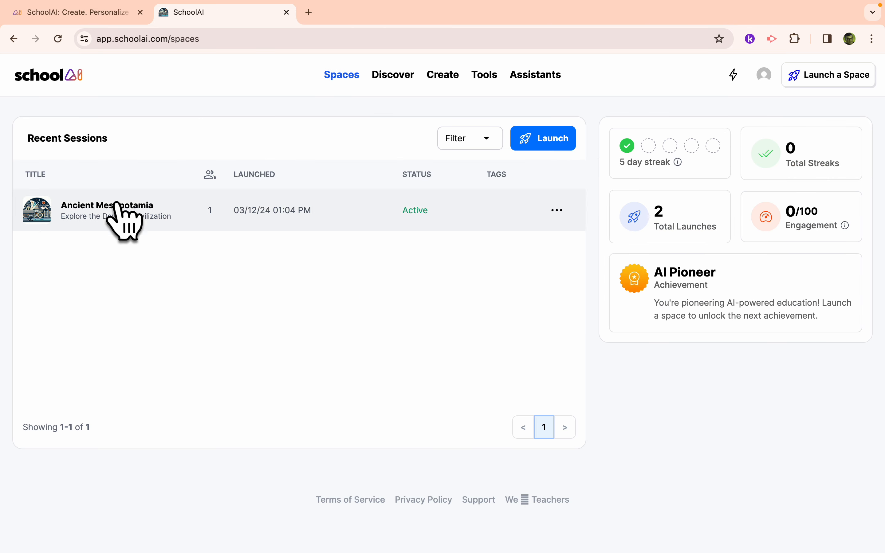